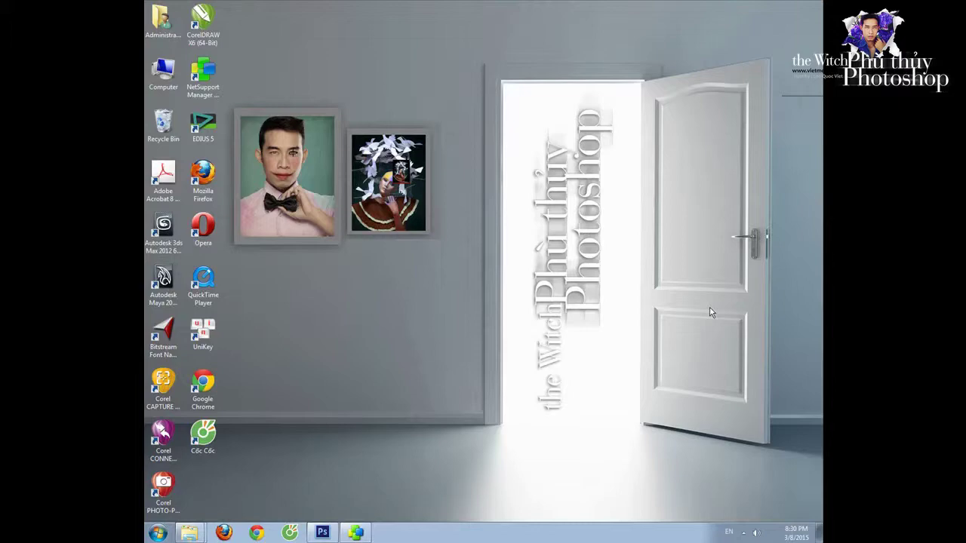
Preview the hy photo, then launch Adobe Flash Professional CS6 from Adobe Master Collection CS6
double_click(402, 179)
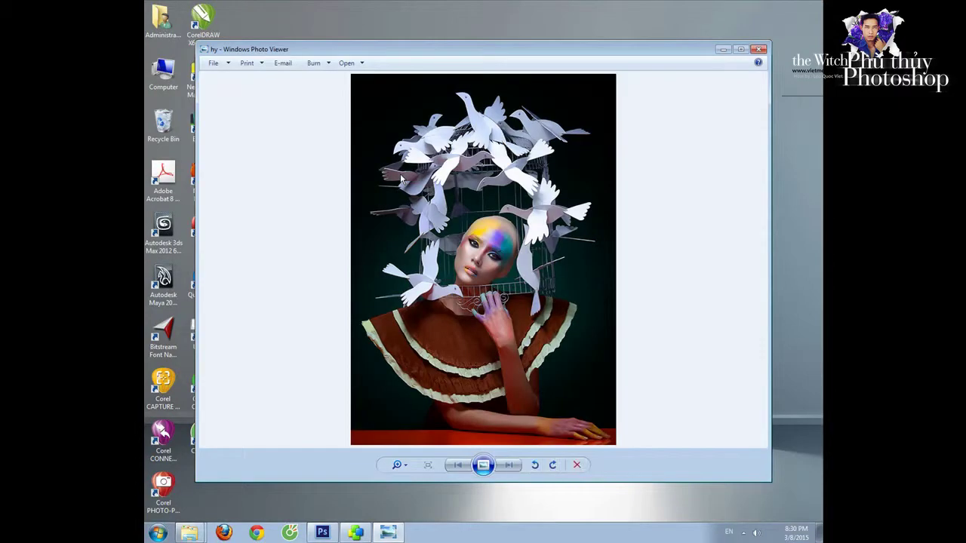
click(758, 50)
click(158, 533)
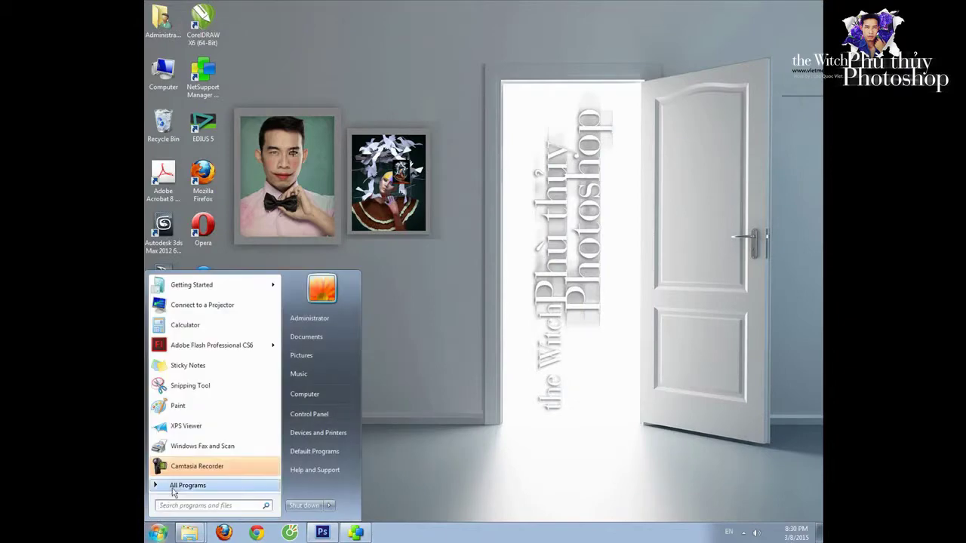
click(172, 522)
scroll(202, 415, down, 3)
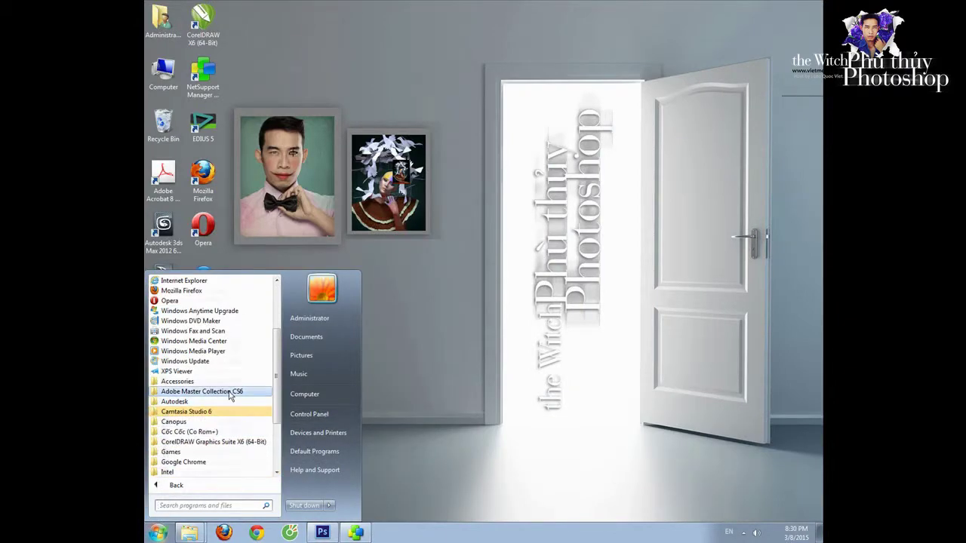
click(202, 391)
click(195, 426)
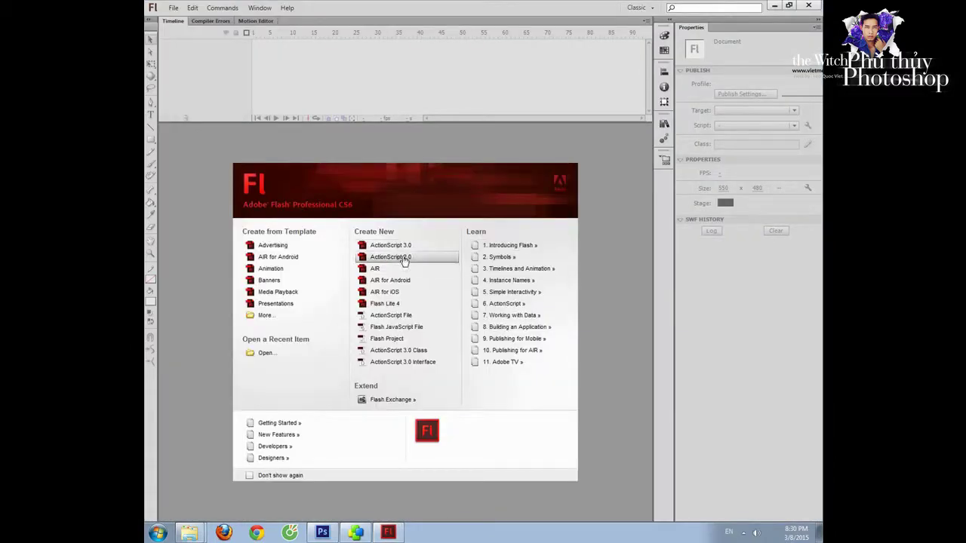
Create a new ActionScript 2.0 document and import hy.jpg onto its stage
click(405, 257)
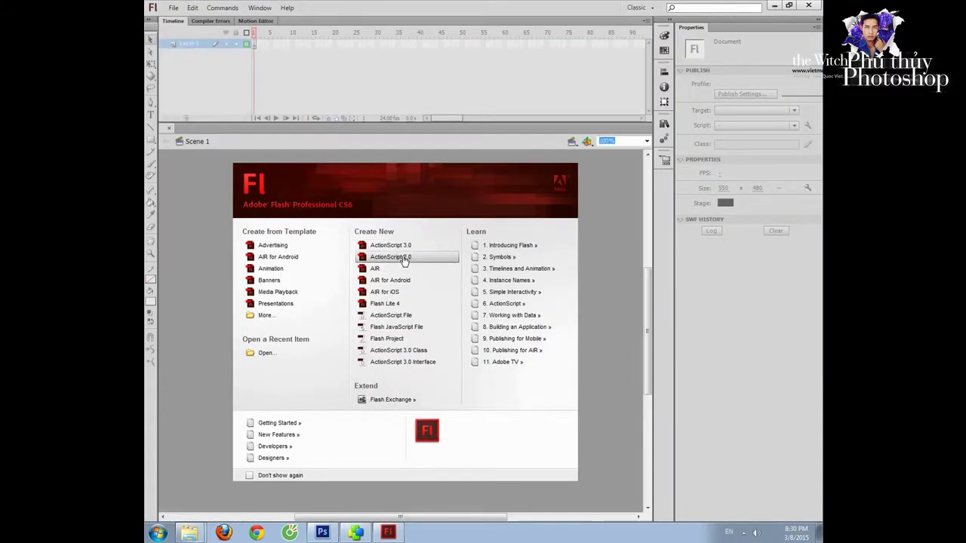
click(174, 7)
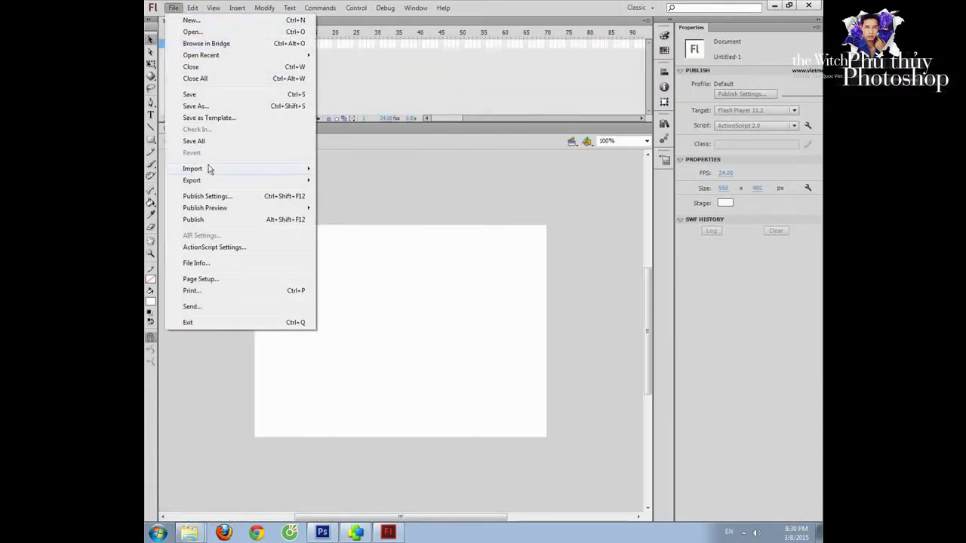
mouse_move(194, 168)
click(405, 176)
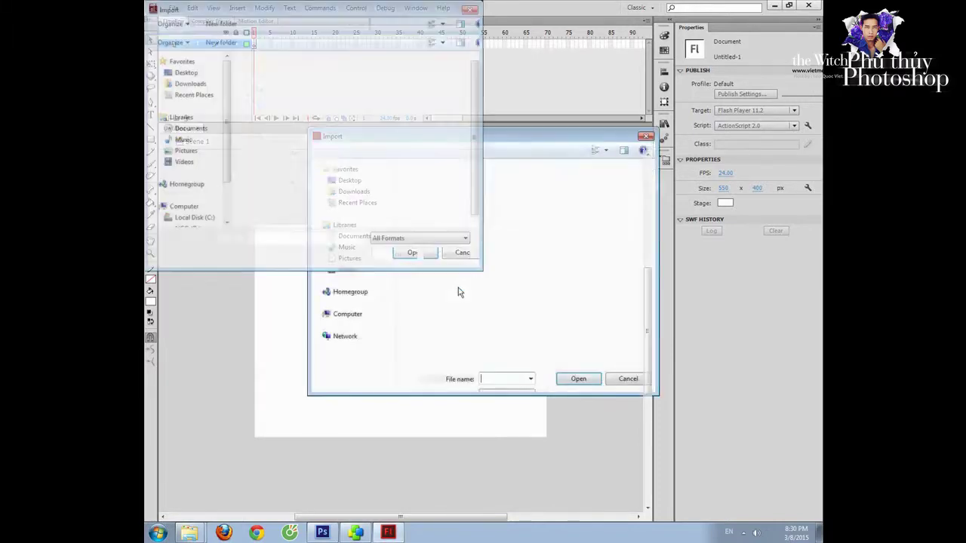
double_click(313, 217)
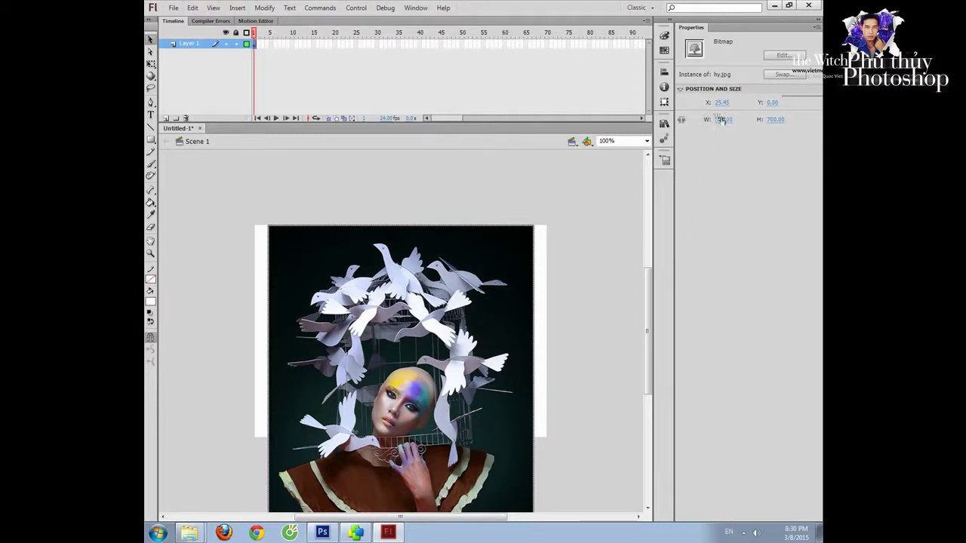
Set the stage size to 500 × 700 px in document properties
click(262, 299)
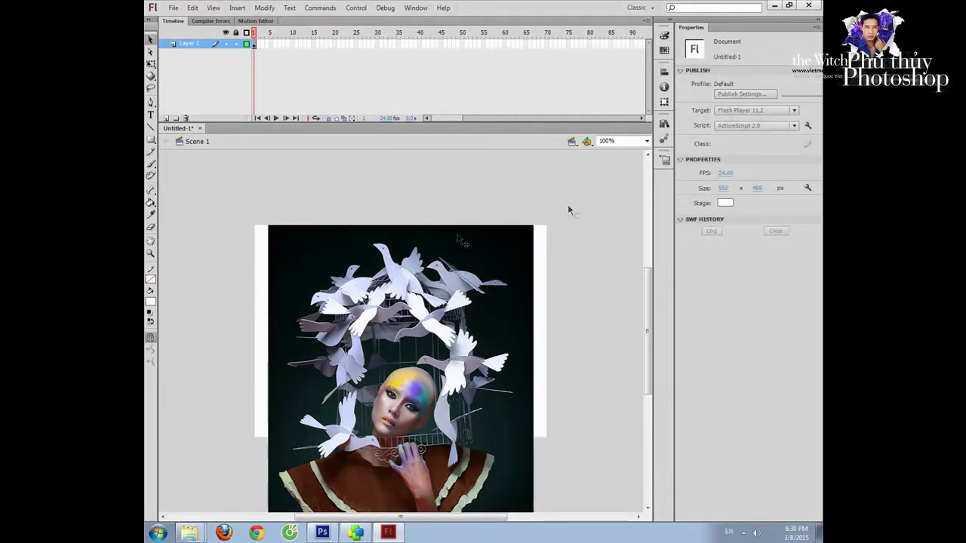
click(724, 189)
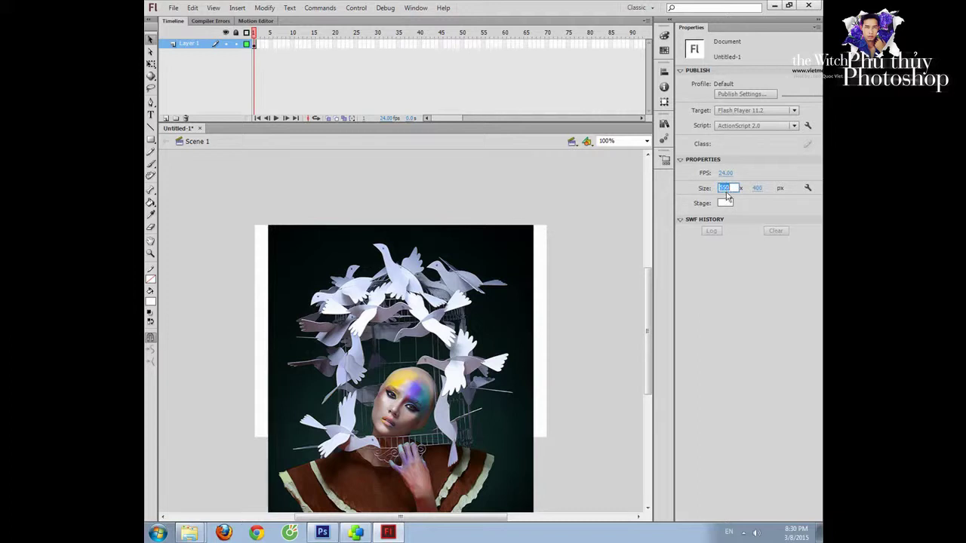
text(500)
click(757, 187)
text(700)
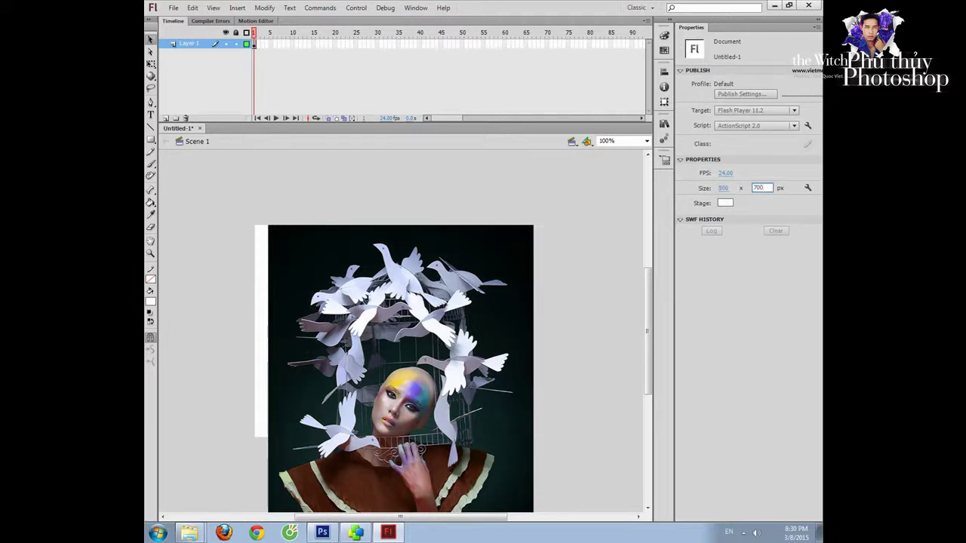
key(Return)
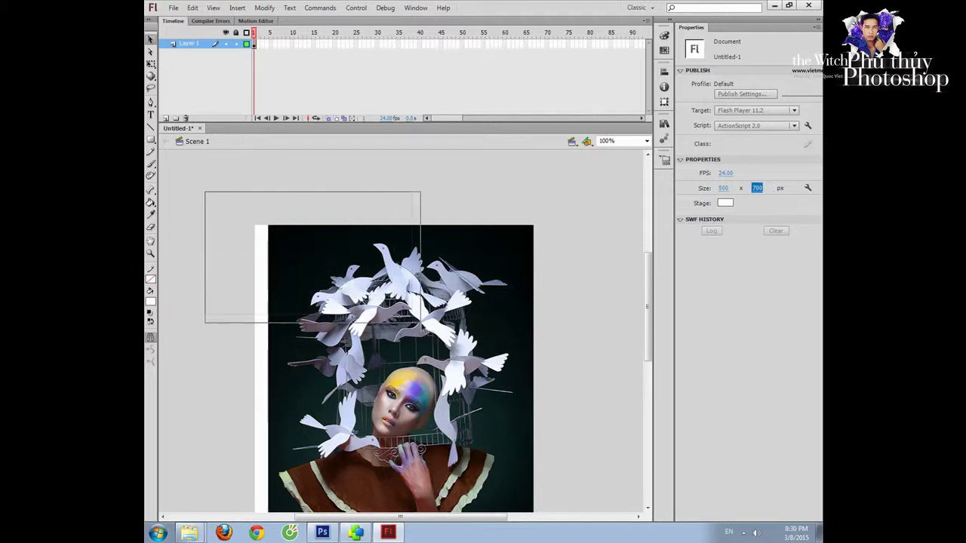
Align the photo to the stage so it sits at X 0, Y 0
drag(204, 194, 421, 324)
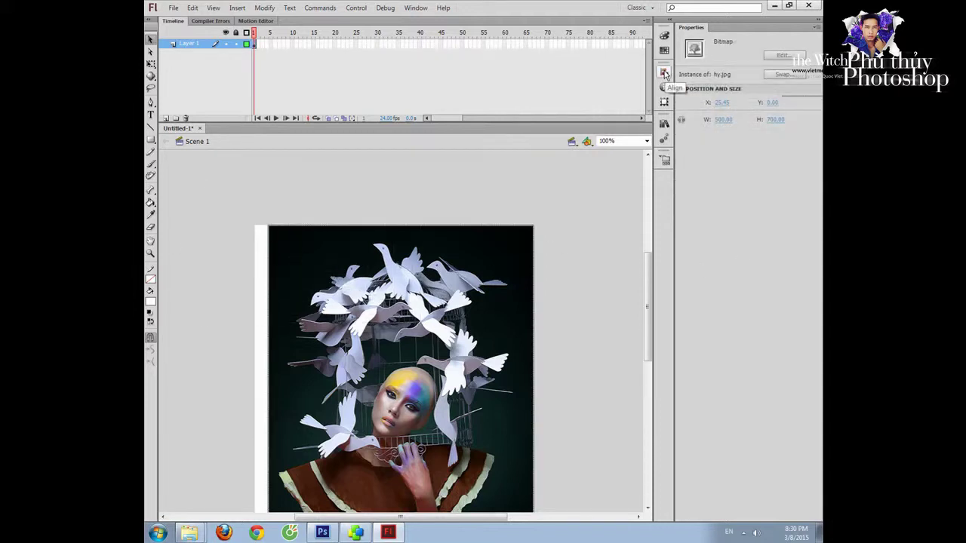
click(664, 72)
click(571, 90)
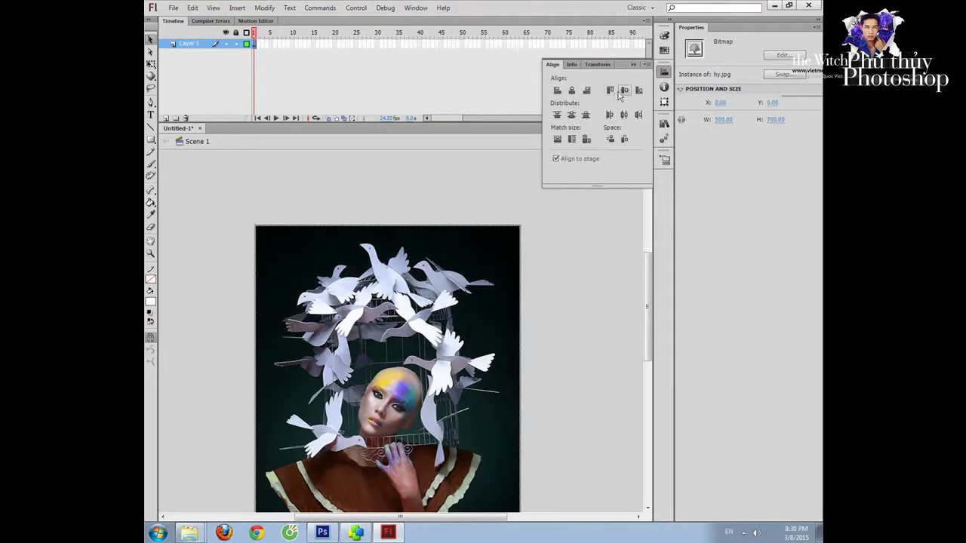
click(600, 251)
mouse_move(647, 270)
mouse_down()
mouse_move(645, 305)
mouse_move(645, 295)
mouse_up()
click(390, 280)
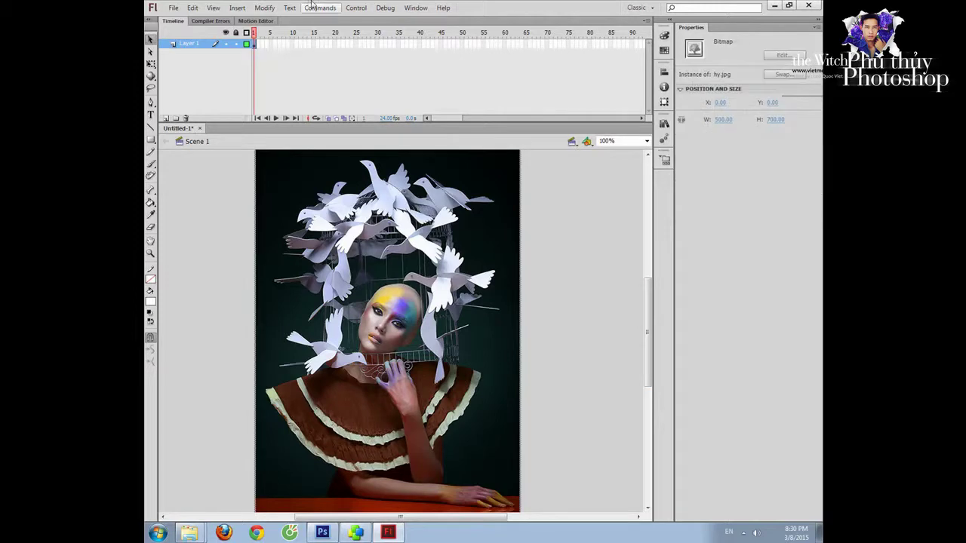
Convert the photo into a movie clip symbol named chuyendong
click(266, 8)
click(297, 35)
text(chuyendong)
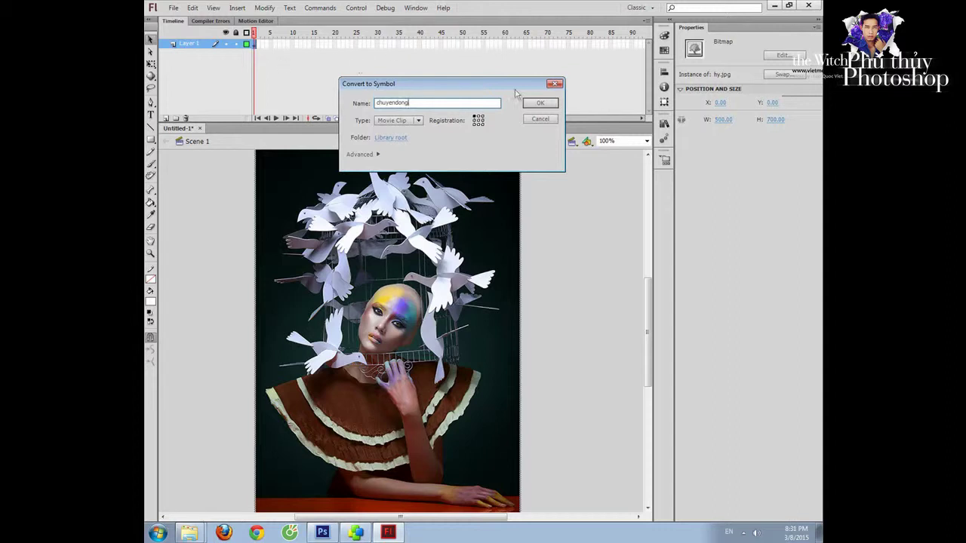
click(538, 103)
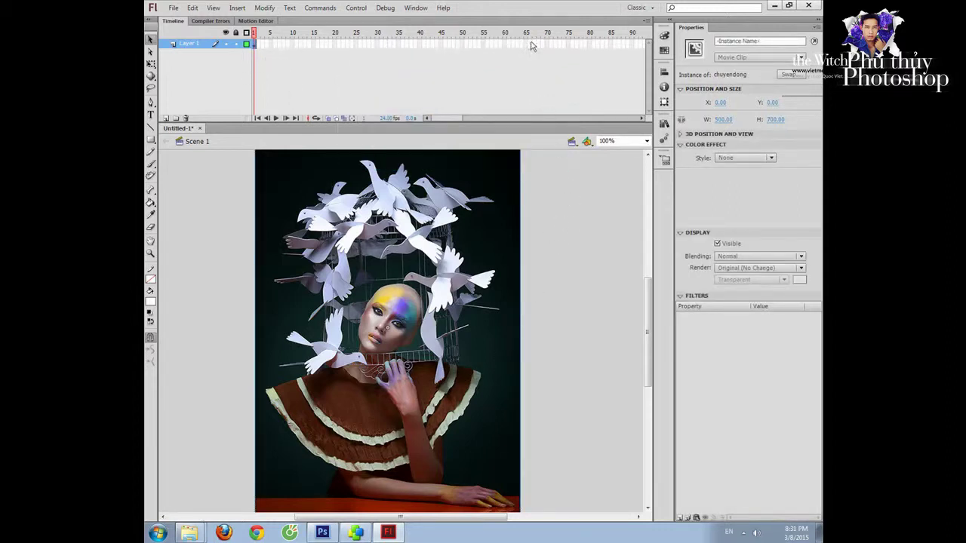
Add a keyframe at frame 80, extend Layer 1 past frame 90, and return to frame 1
click(588, 45)
key(F5)
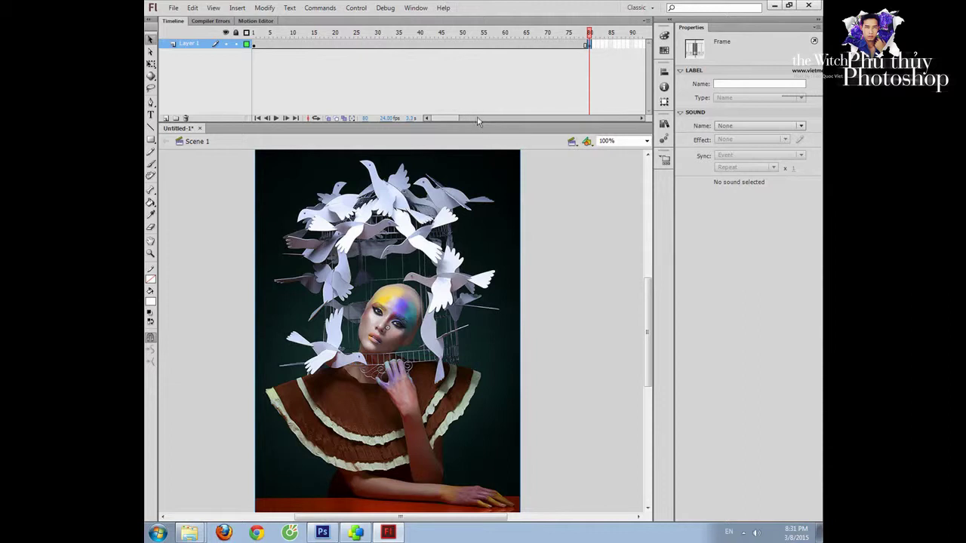
click(641, 45)
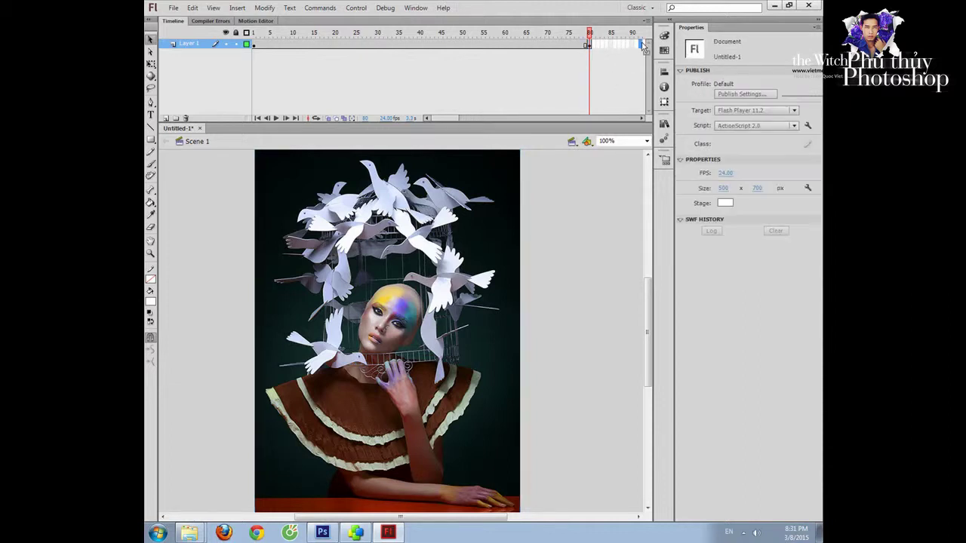
key(F5)
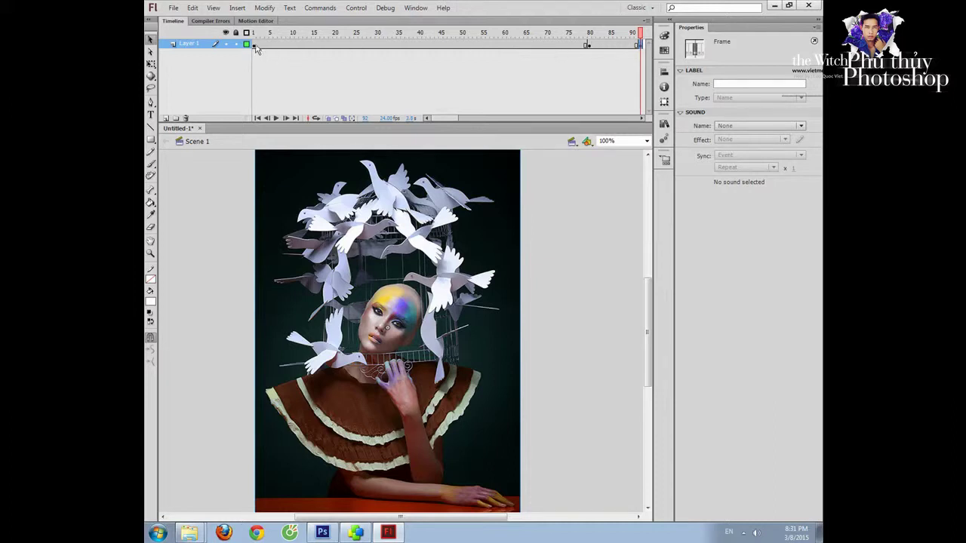
click(255, 46)
click(432, 287)
Add a Blur filter to the clip with Blur X 10 px and Blur Y 60 px
click(680, 517)
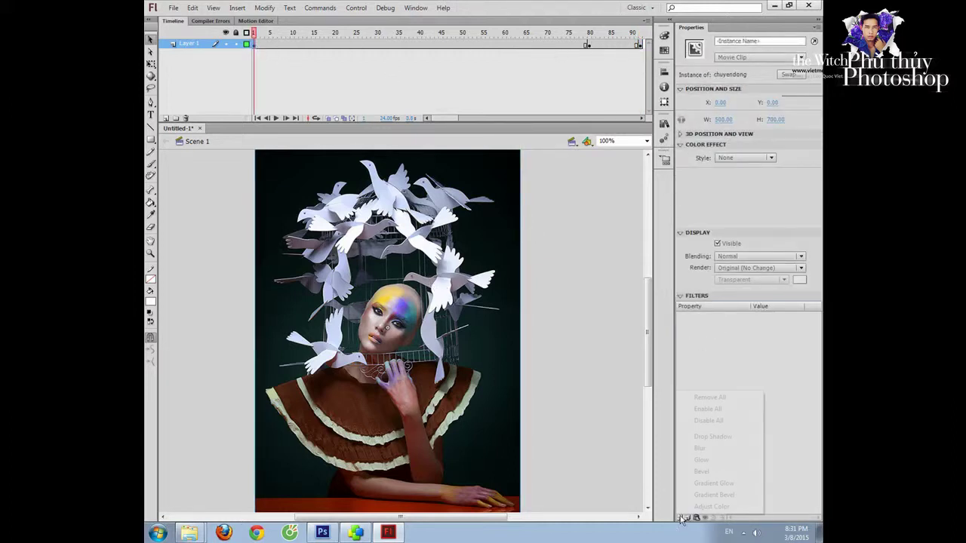
click(703, 449)
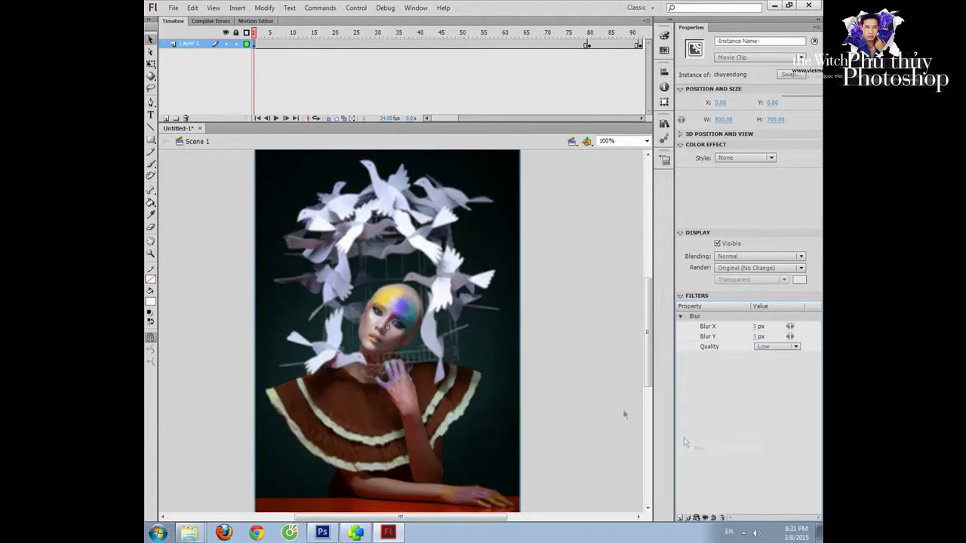
click(756, 328)
text(10)
key(Return)
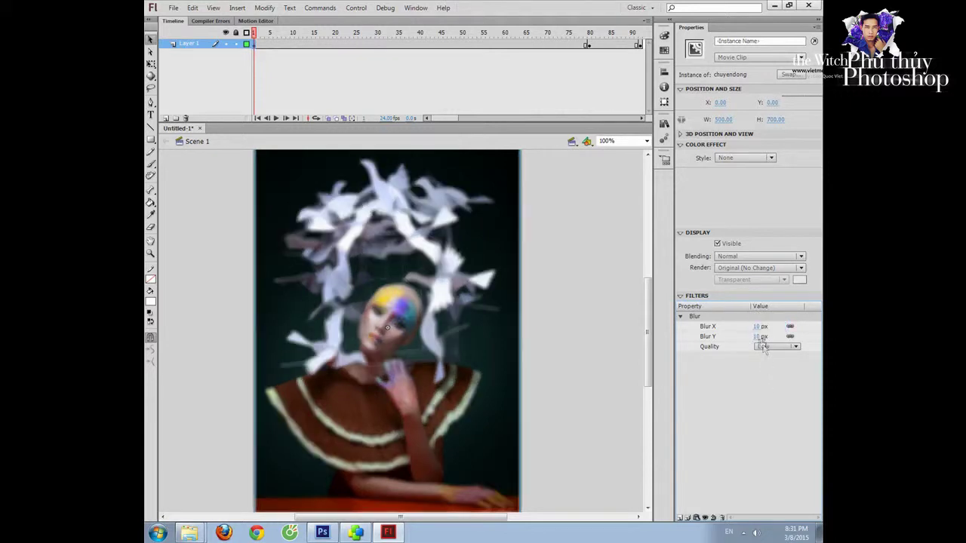
click(758, 336)
text(60)
key(Return)
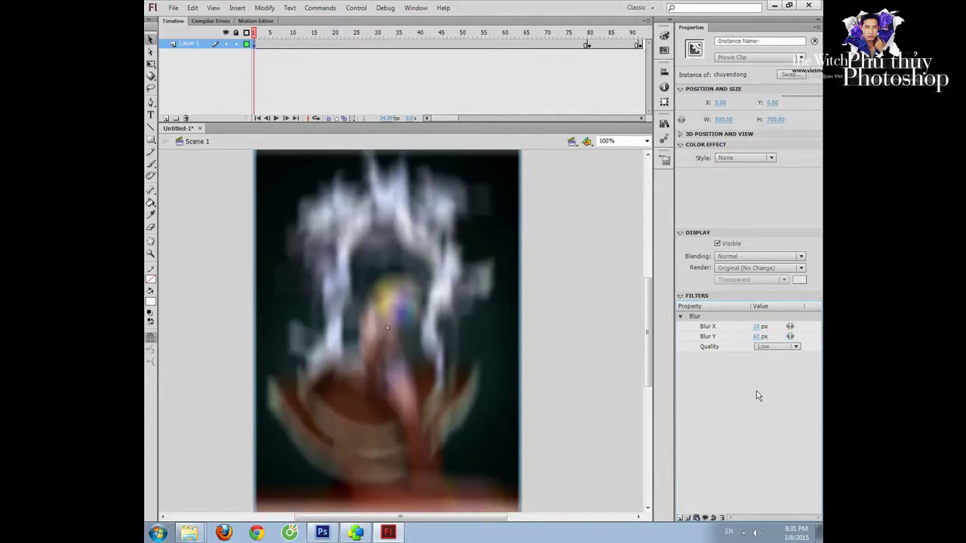
click(150, 65)
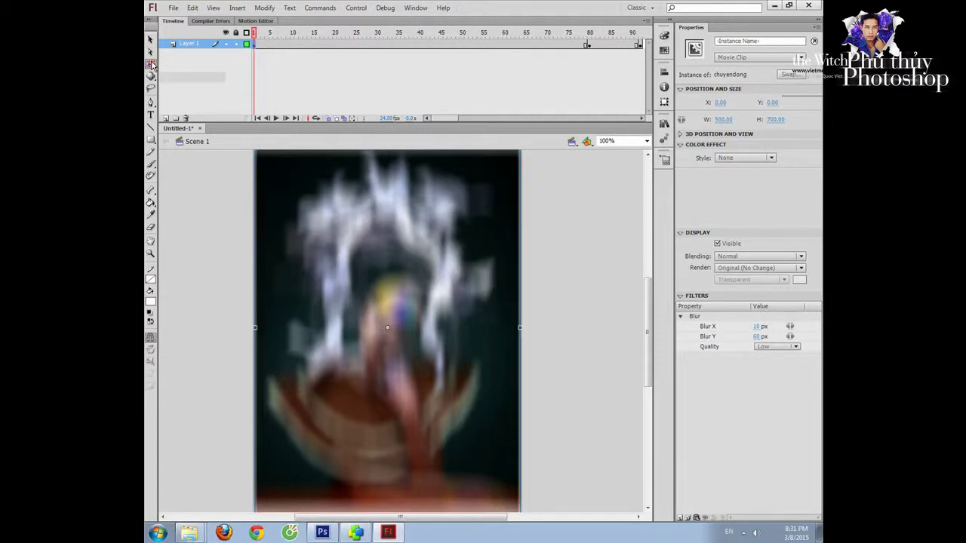
Squash the blurred clip into a short strip near the stage bottom at Y 471
scroll(397, 302, up, 3)
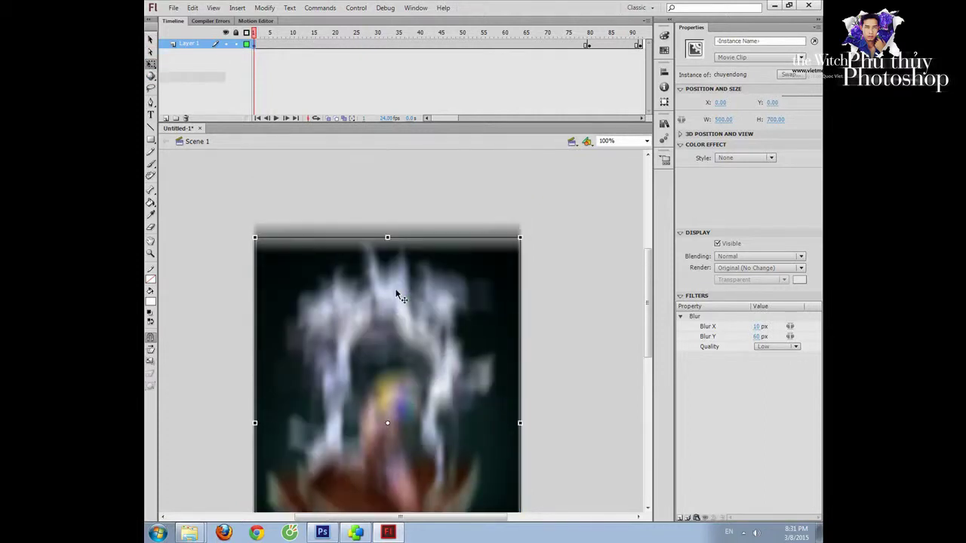
drag(387, 238, 375, 358)
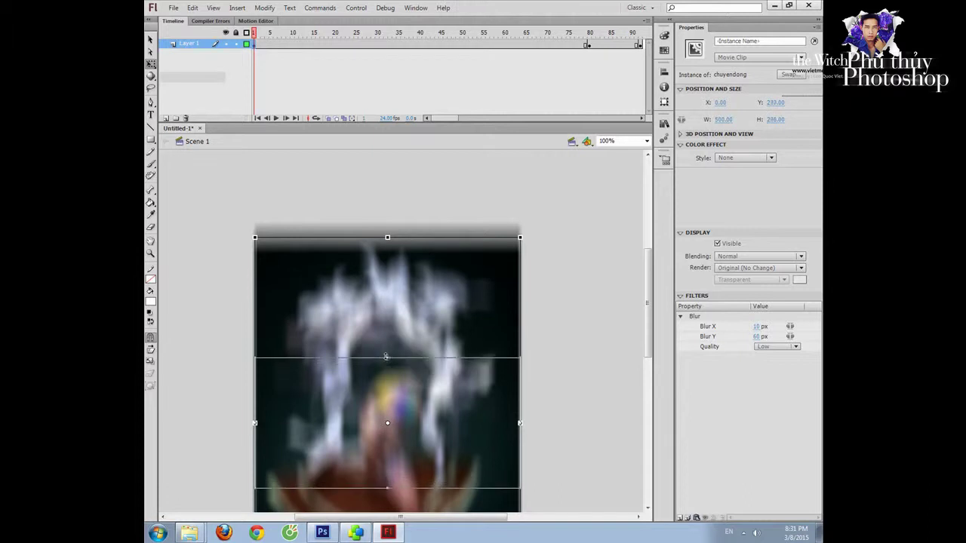
scroll(373, 368, down, 5)
scroll(373, 367, down, 5)
mouse_move(394, 201)
mouse_down()
mouse_move(392, 295)
mouse_move(477, 361)
mouse_up()
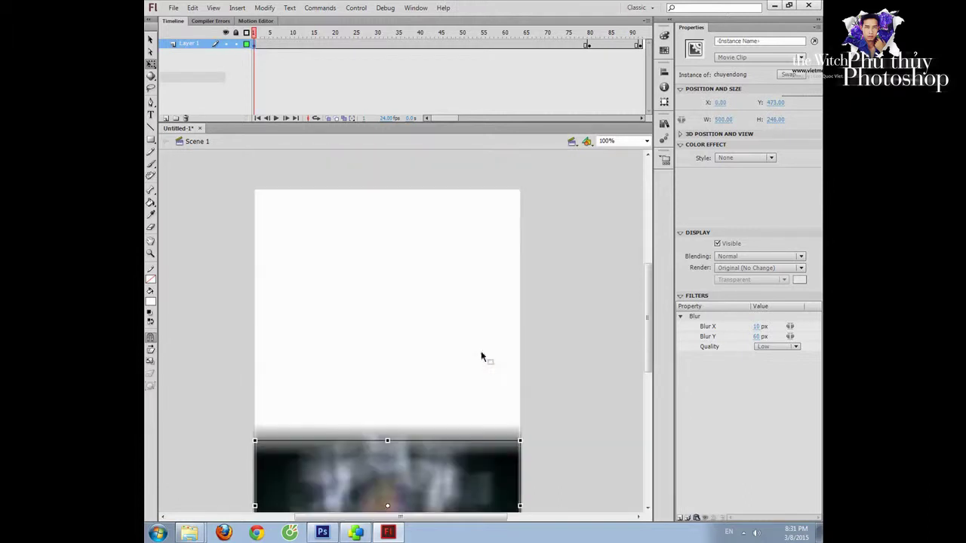
Make the stage background black and scrub the timeline to preview the effect
click(578, 270)
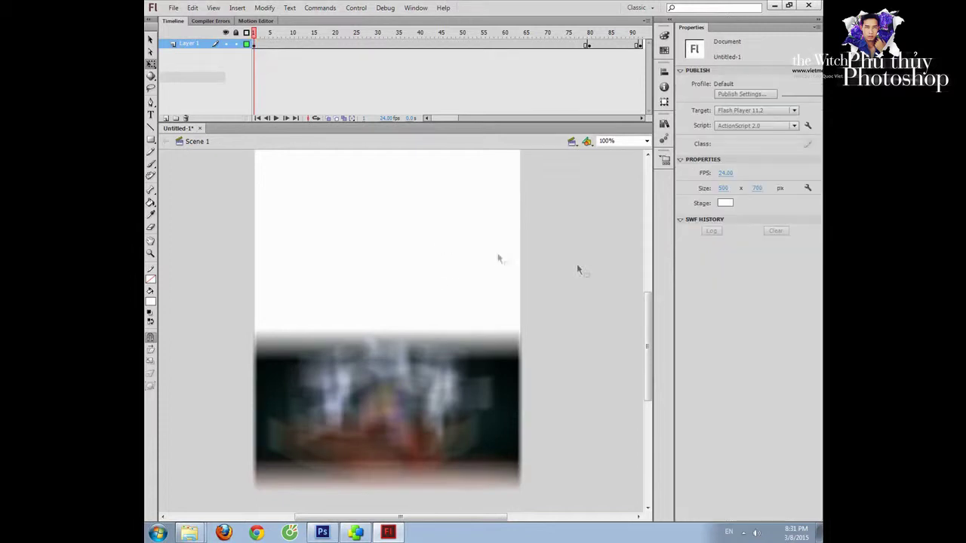
click(724, 204)
click(657, 223)
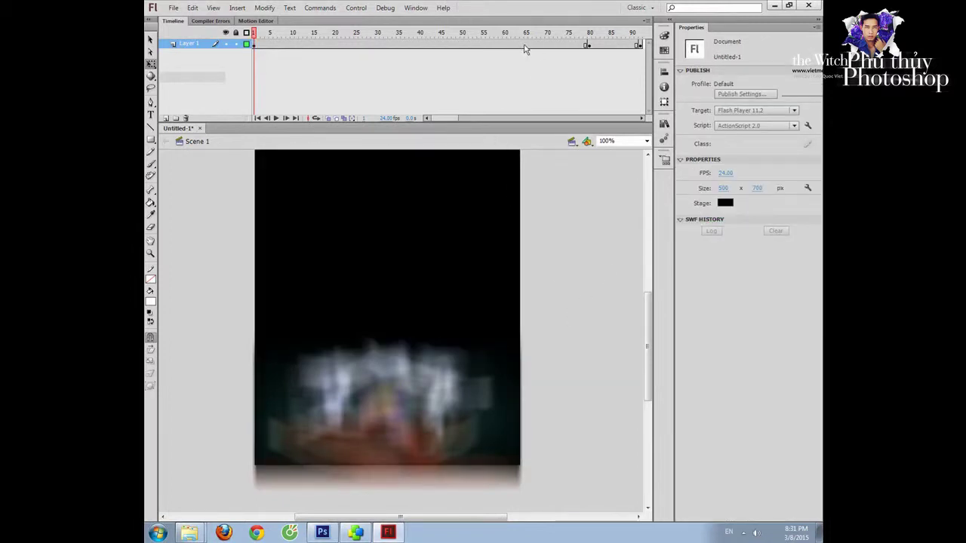
mouse_move(253, 33)
mouse_down()
mouse_move(582, 34)
mouse_move(590, 52)
mouse_move(375, 59)
mouse_up()
Create a classic tween across frames 1–80 and play back the blur-to-sharp animation
right_click(411, 46)
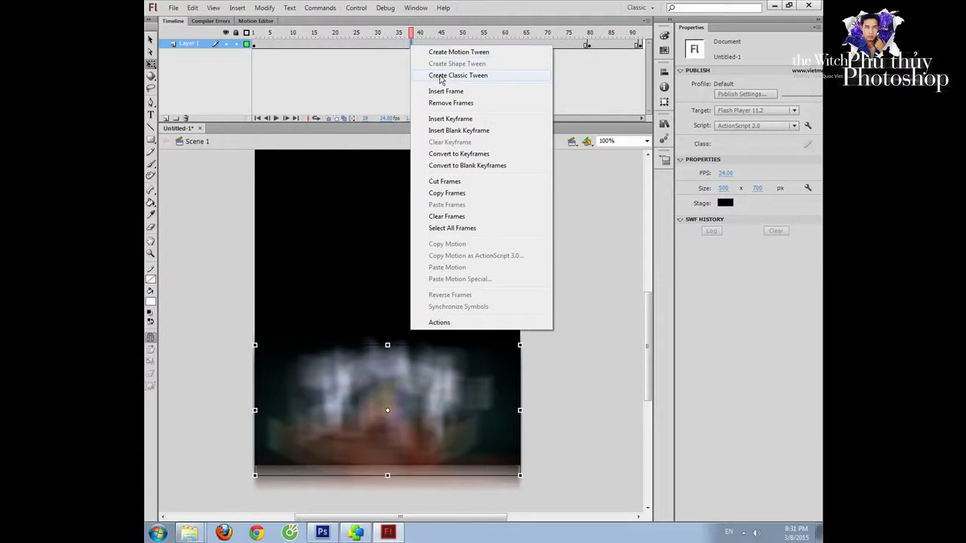
click(442, 76)
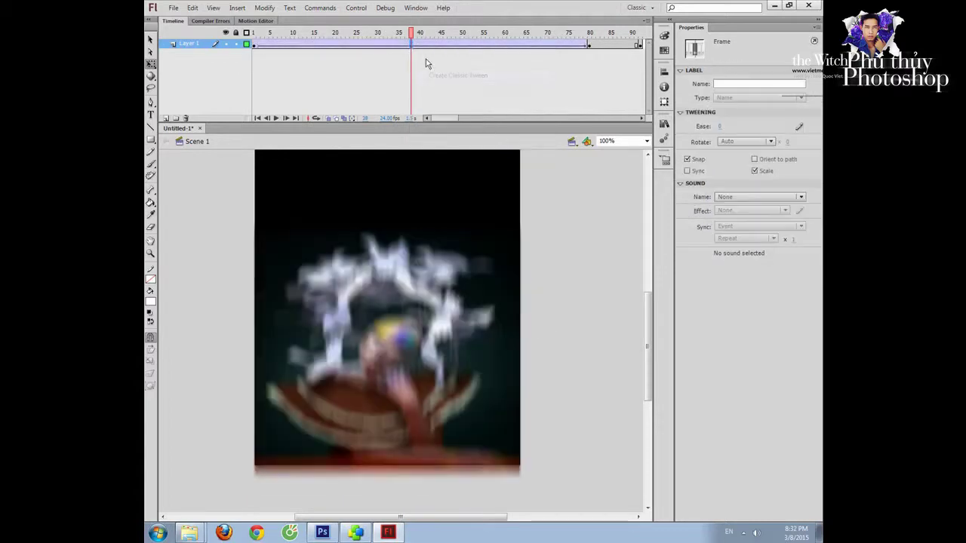
drag(414, 34, 550, 43)
key(Return)
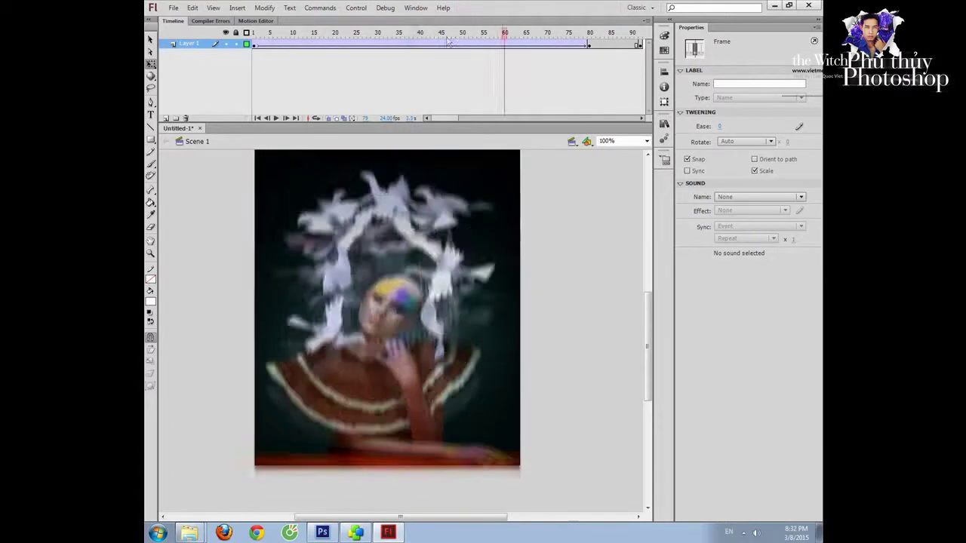
click(476, 99)
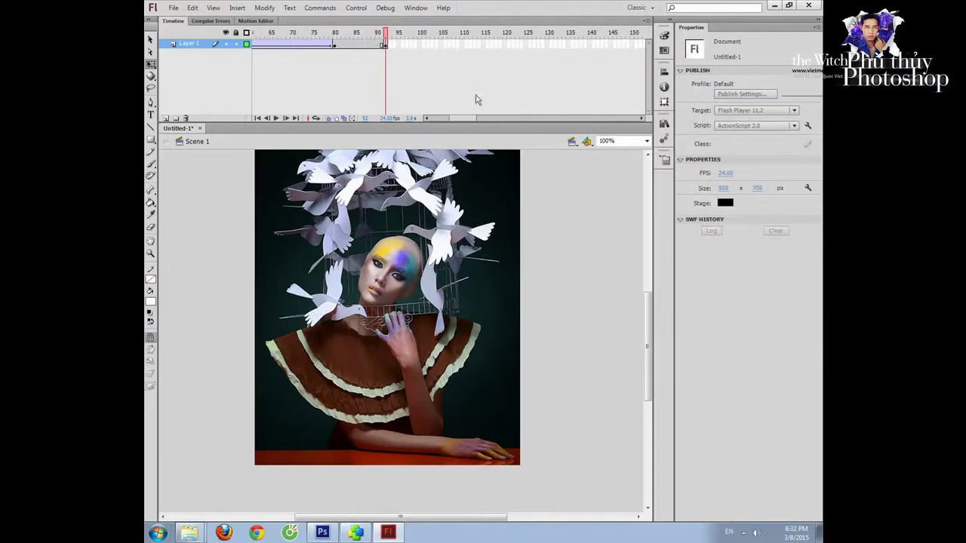
drag(453, 119, 430, 119)
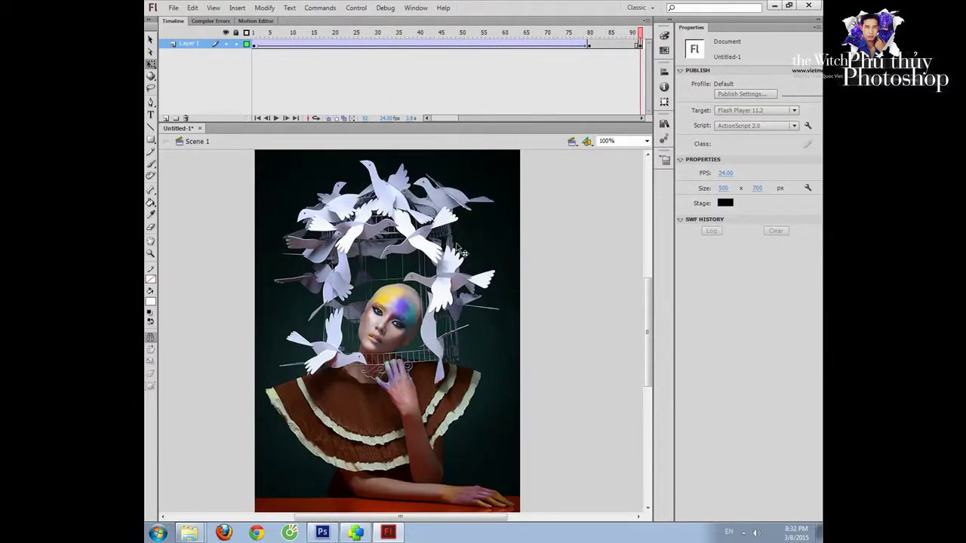
Test the movie with Ctrl+Enter to watch the strip sharpen into the full photo
key(ctrl+Return)
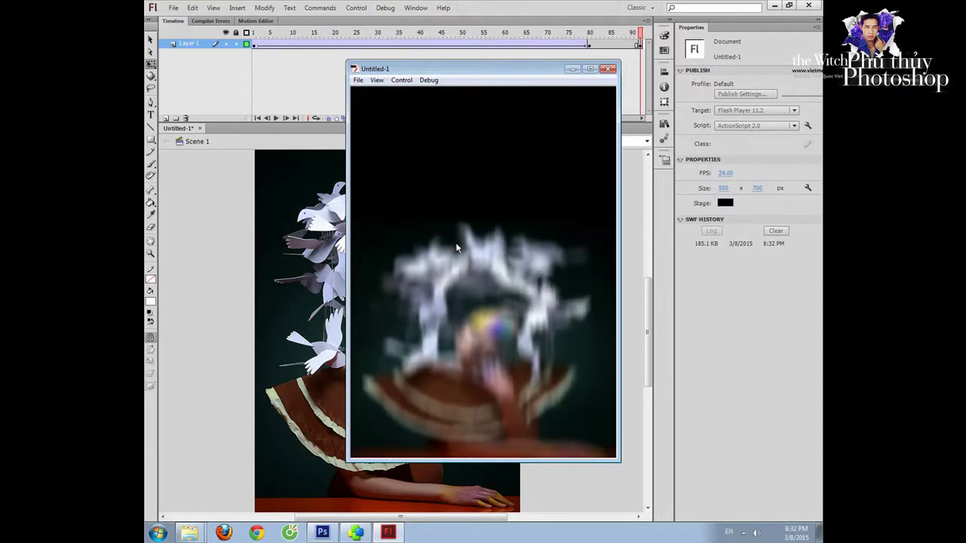
click(173, 7)
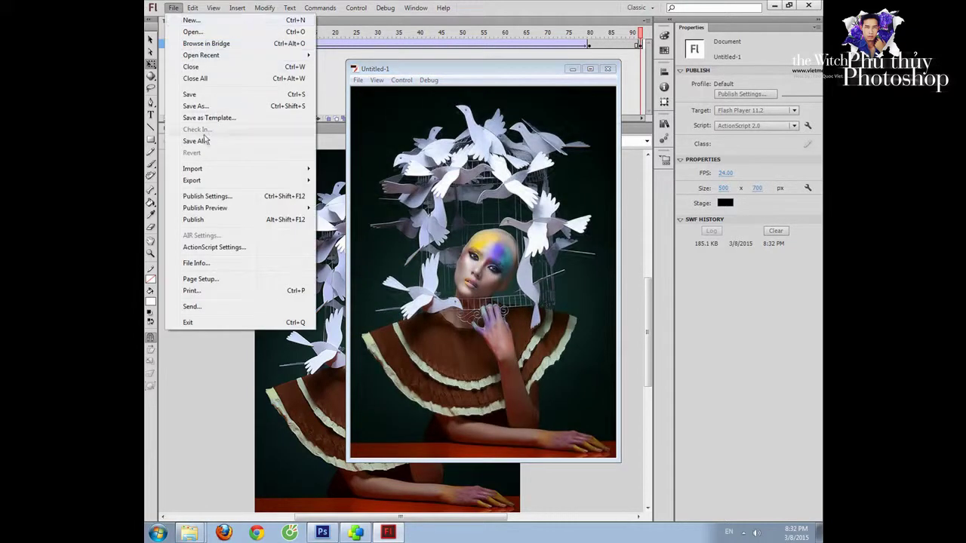
Save the document as chuyendong.fla and close the test-movie window
click(198, 105)
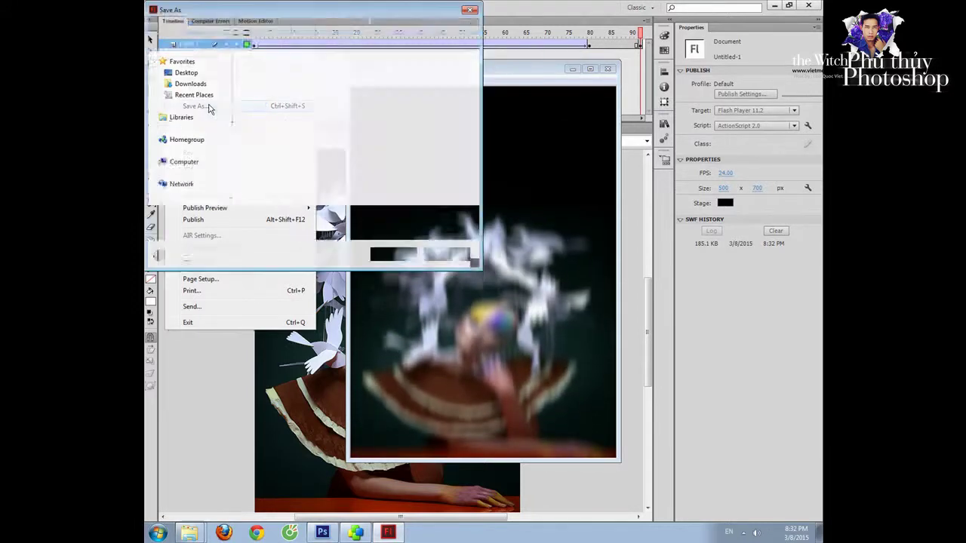
text(ch)
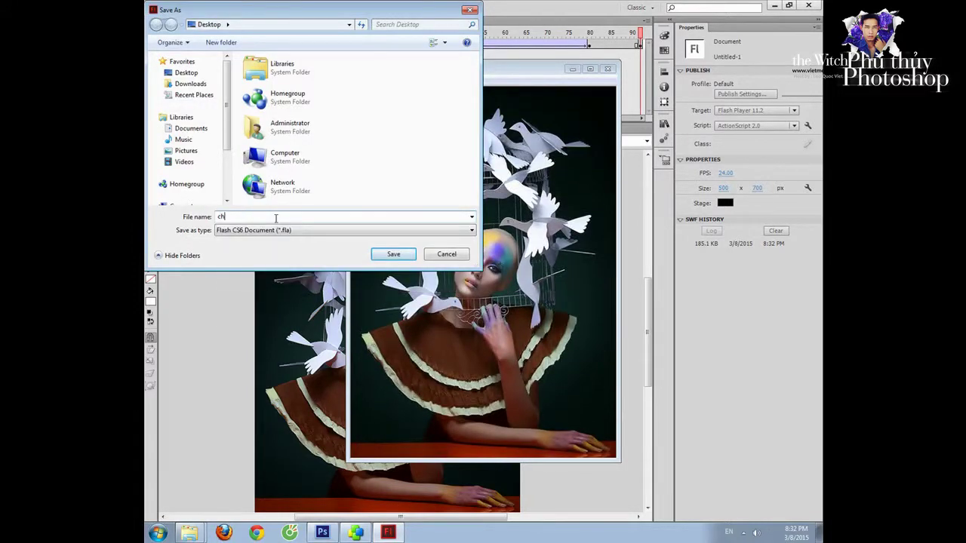
text(uyendong)
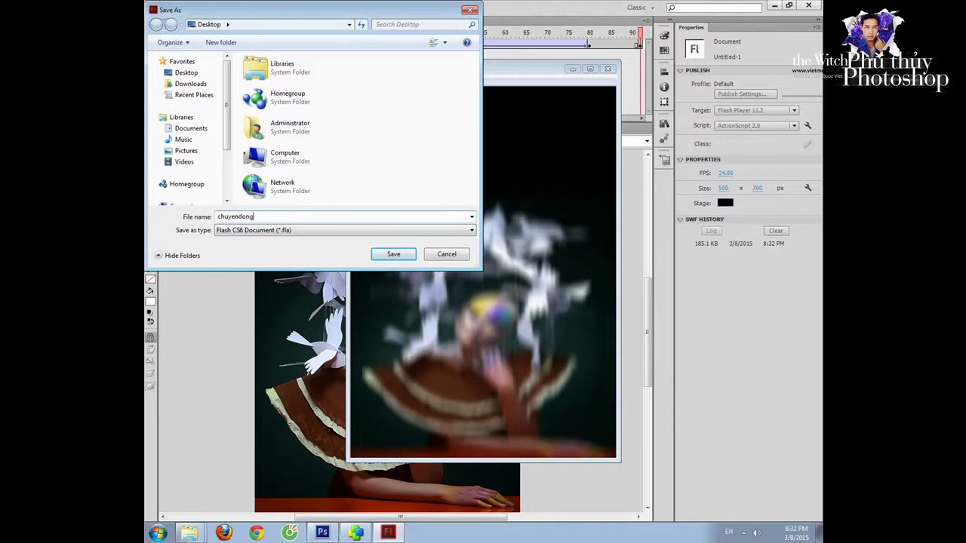
click(393, 254)
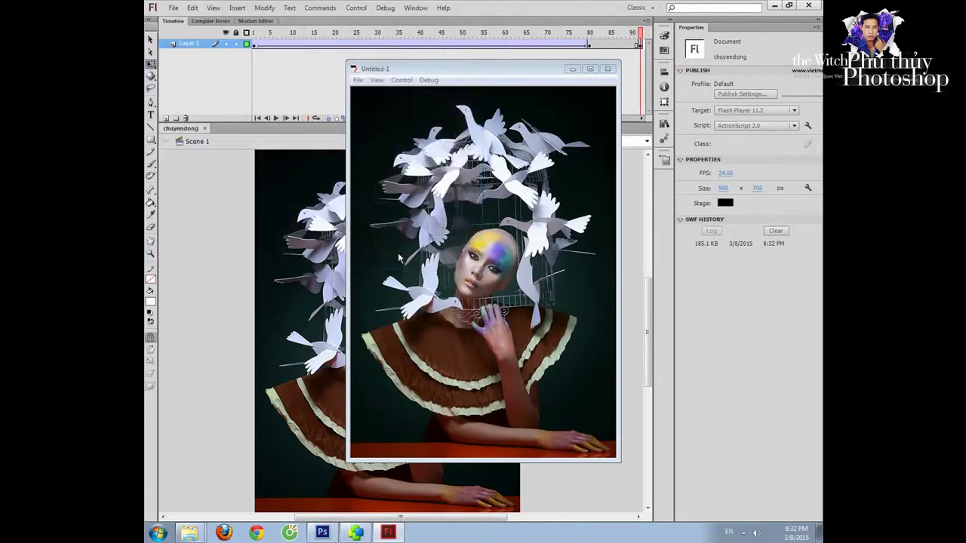
click(608, 69)
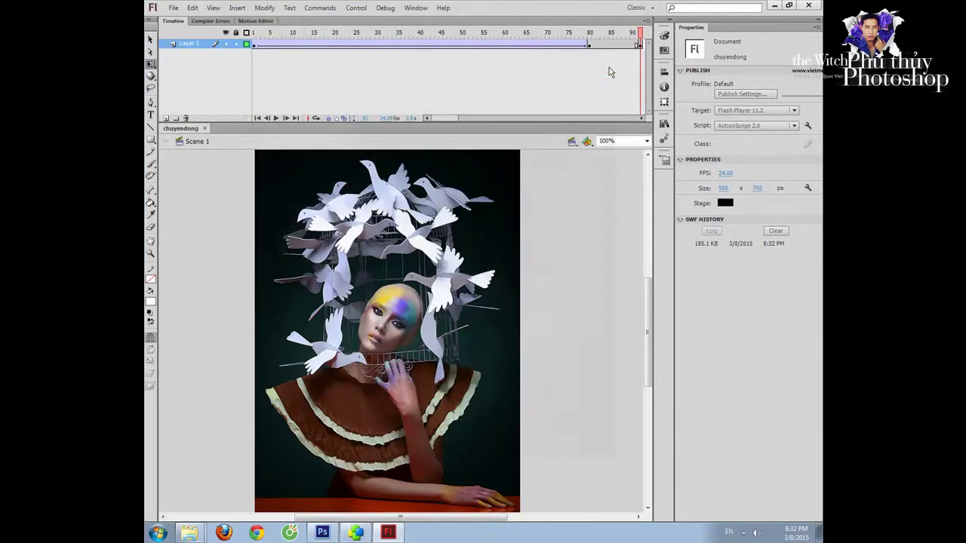
Export the chuyendong SWF with Ctrl+Enter, close the player, and minimize Flash
click(777, 5)
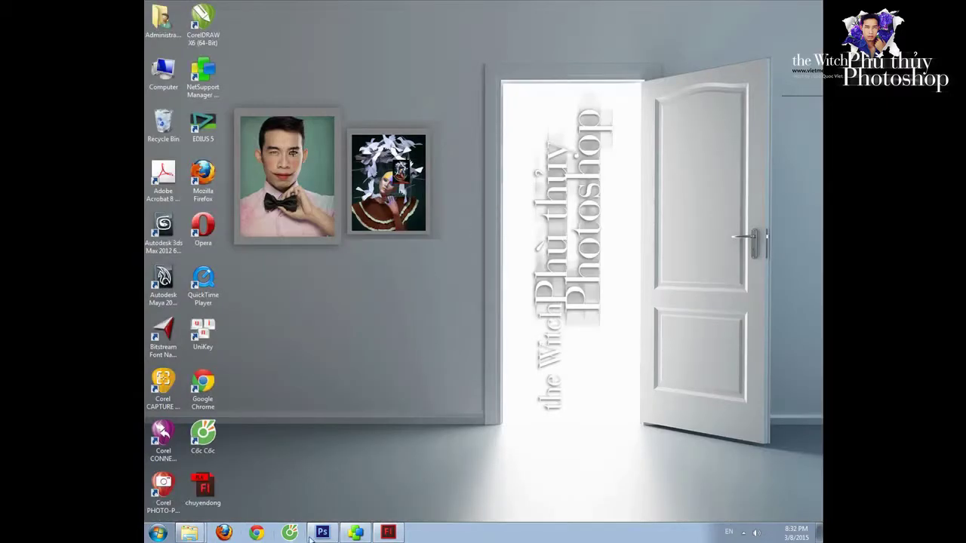
click(399, 533)
key(ctrl+Return)
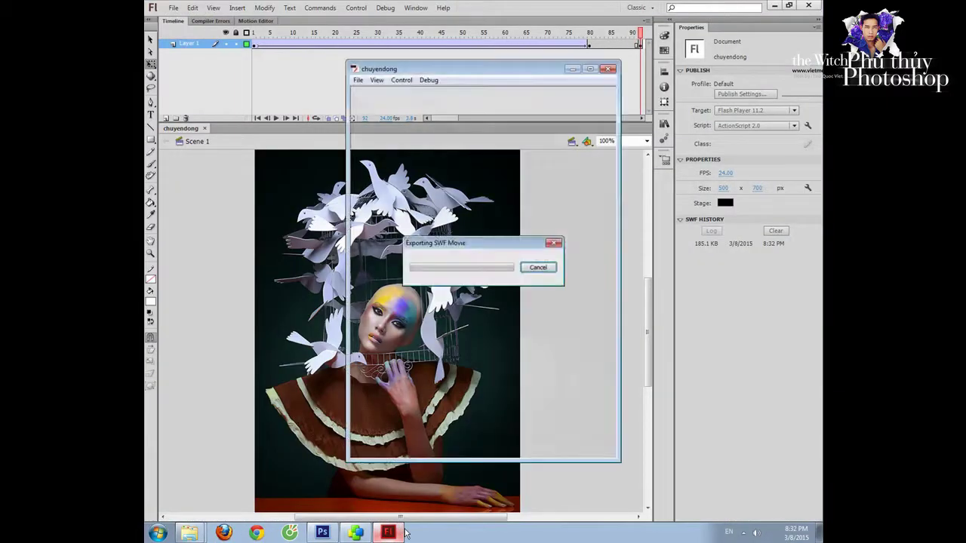
click(608, 69)
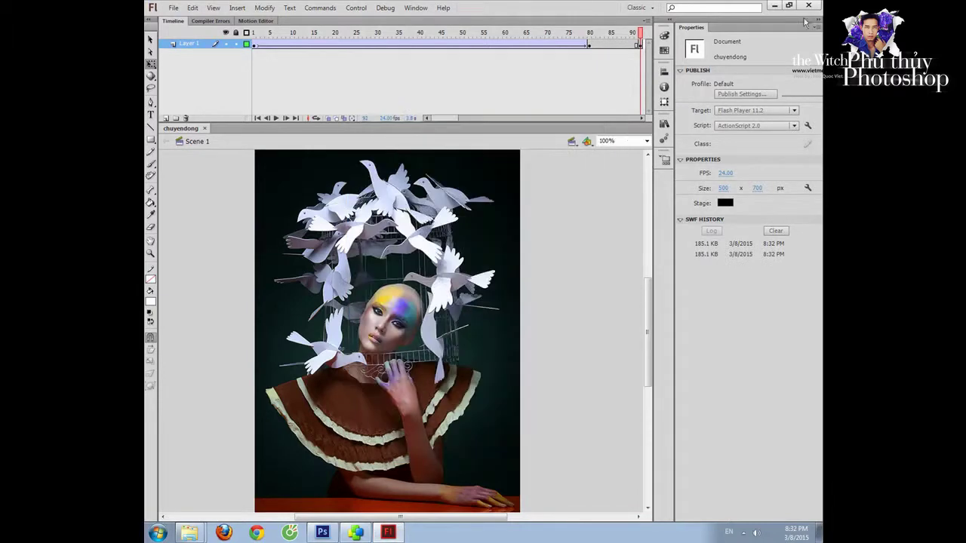
click(775, 6)
Open chuyendong.swf in Flash Player 11, then shrink and move the window beside the portrait
double_click(255, 27)
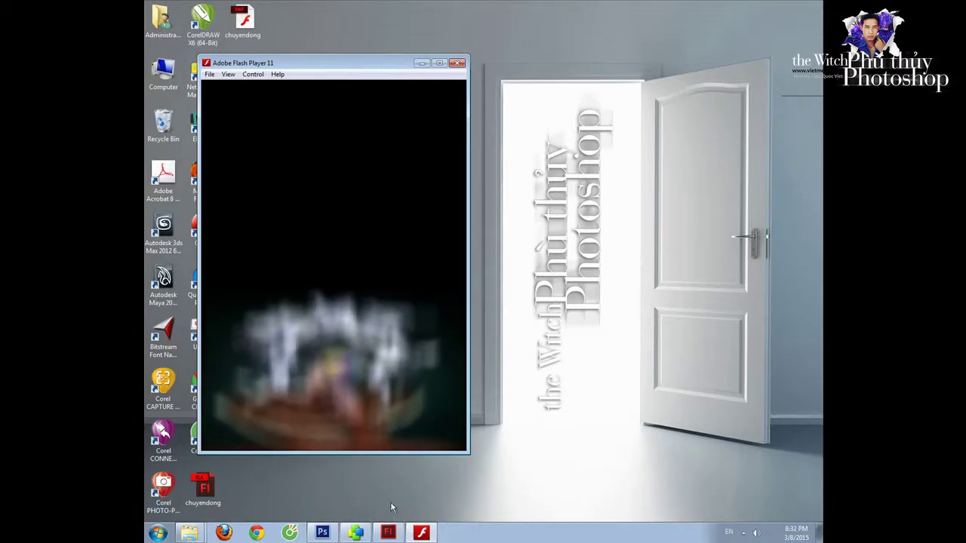
drag(340, 66, 405, 76)
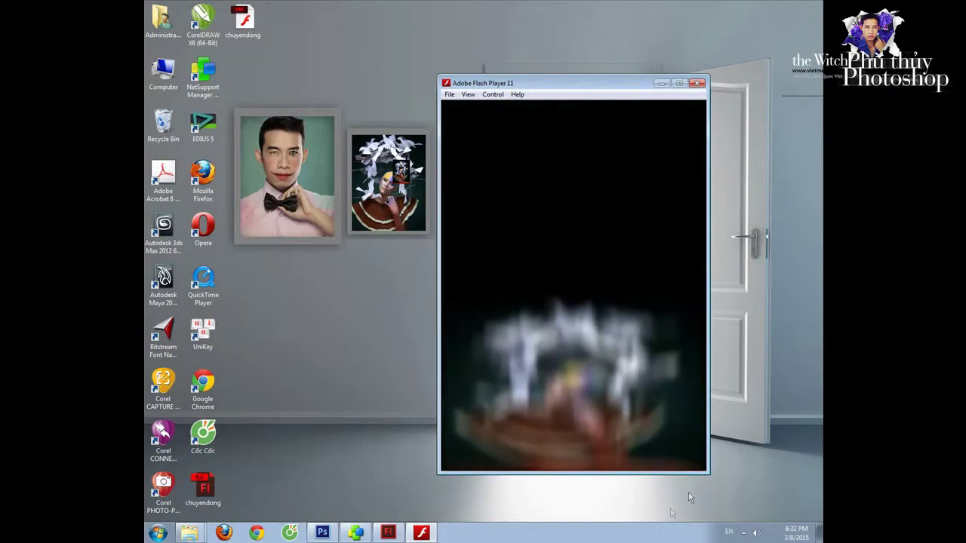
mouse_move(707, 474)
mouse_down()
mouse_move(612, 285)
mouse_move(542, 231)
mouse_up()
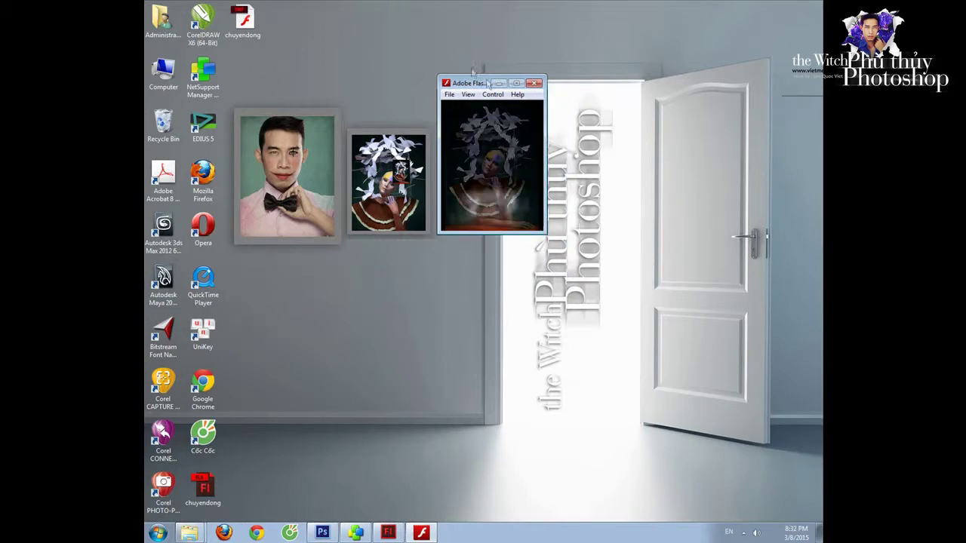
drag(470, 83, 378, 110)
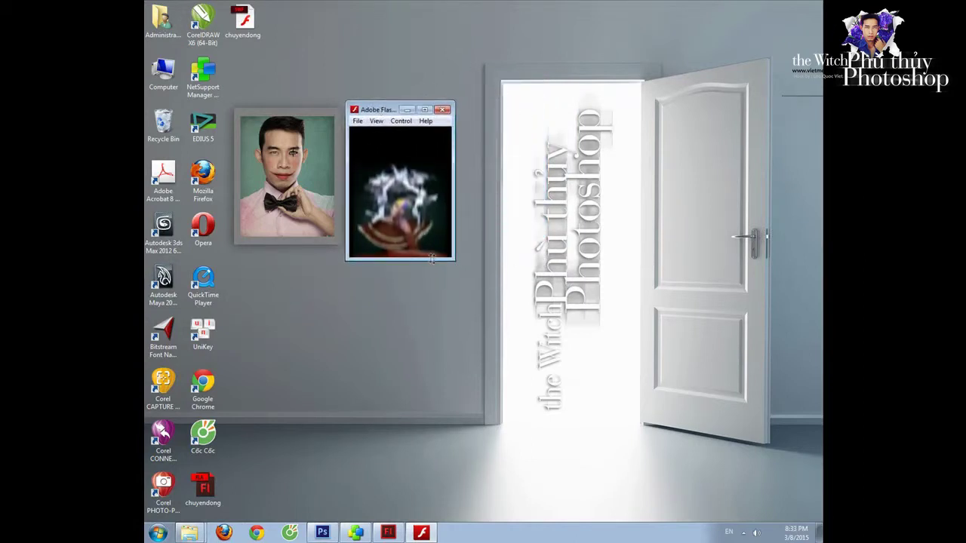
drag(453, 260, 433, 236)
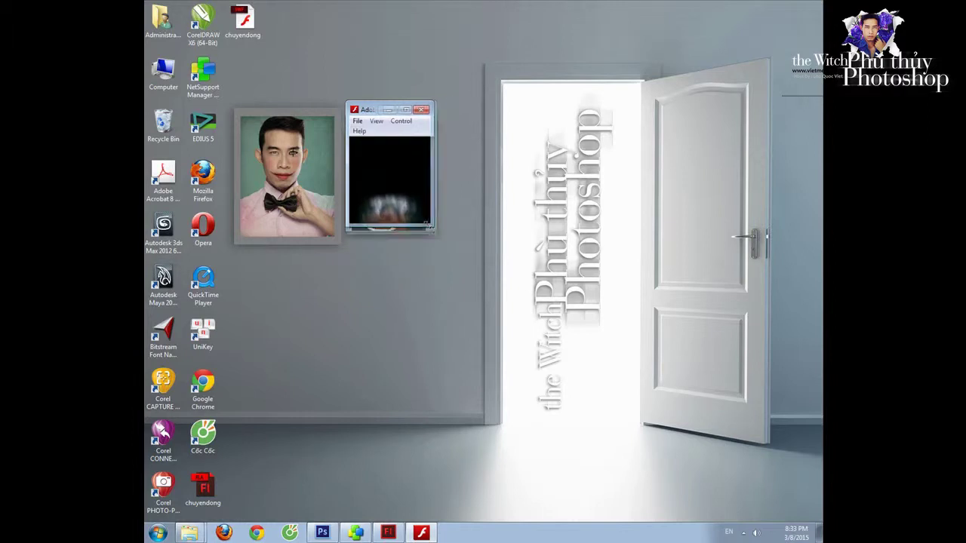
drag(364, 111, 366, 121)
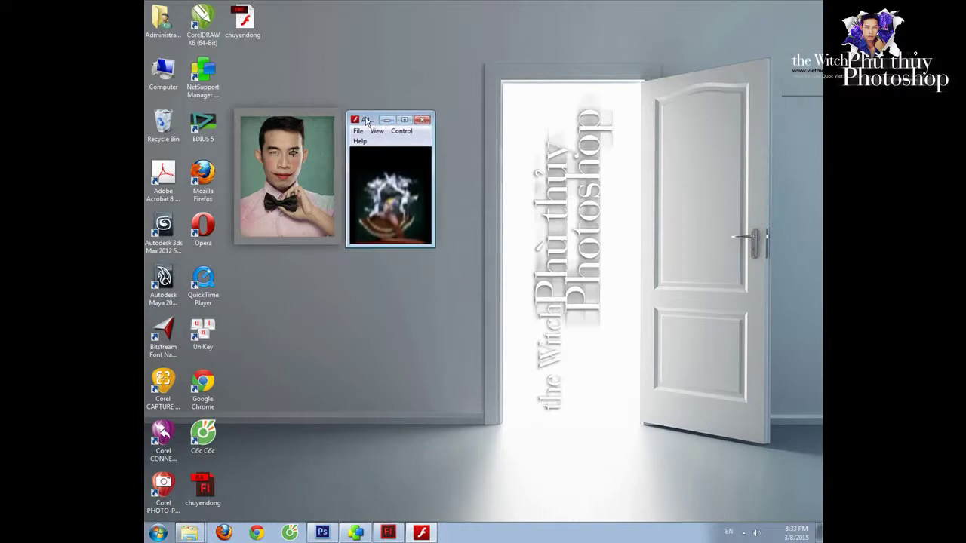